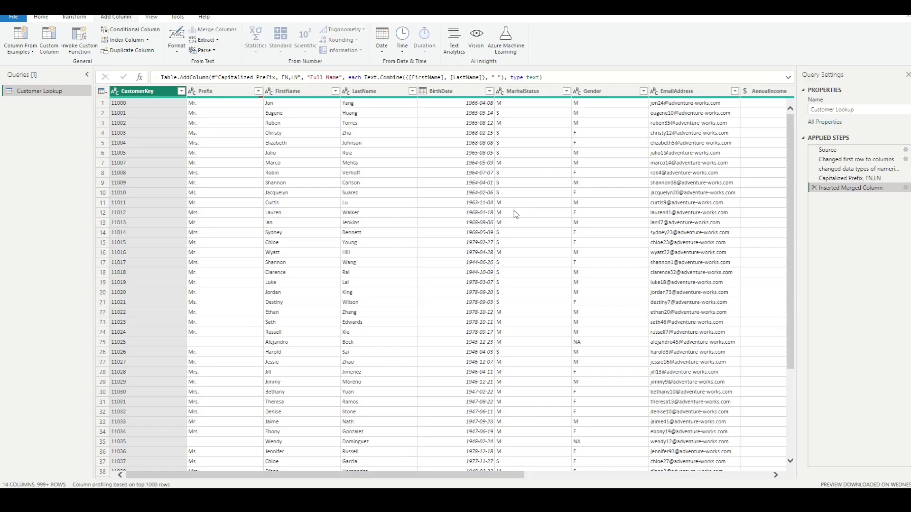
- Add a column that extracts the text before the "@" delimiter from EmailAddress
left_click(686, 91)
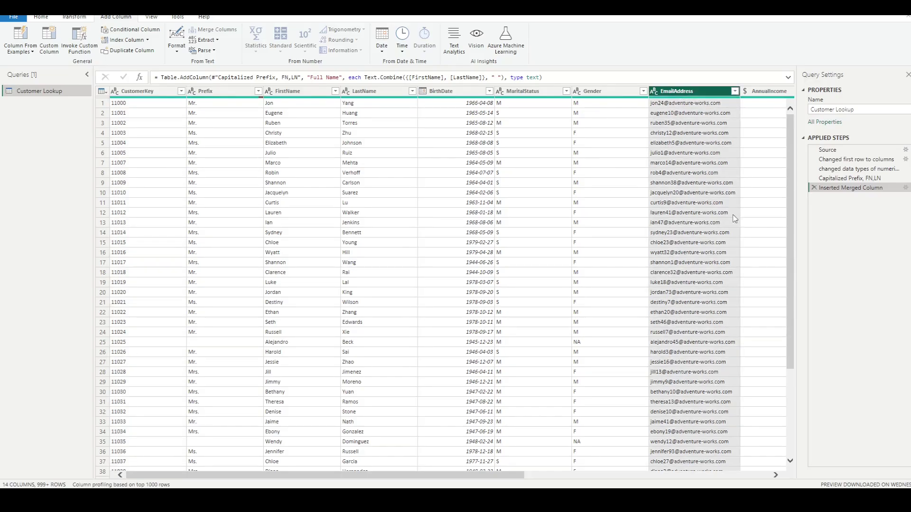
left_click(661, 106)
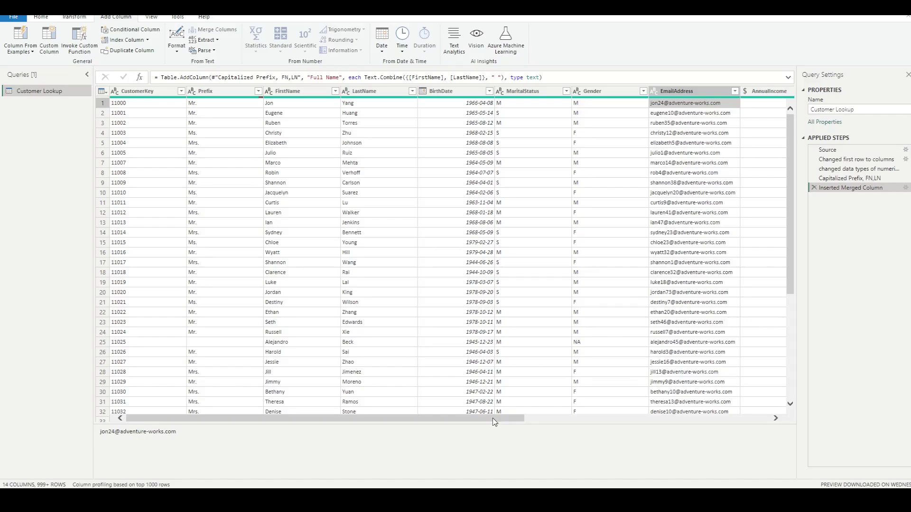
left_click(683, 92)
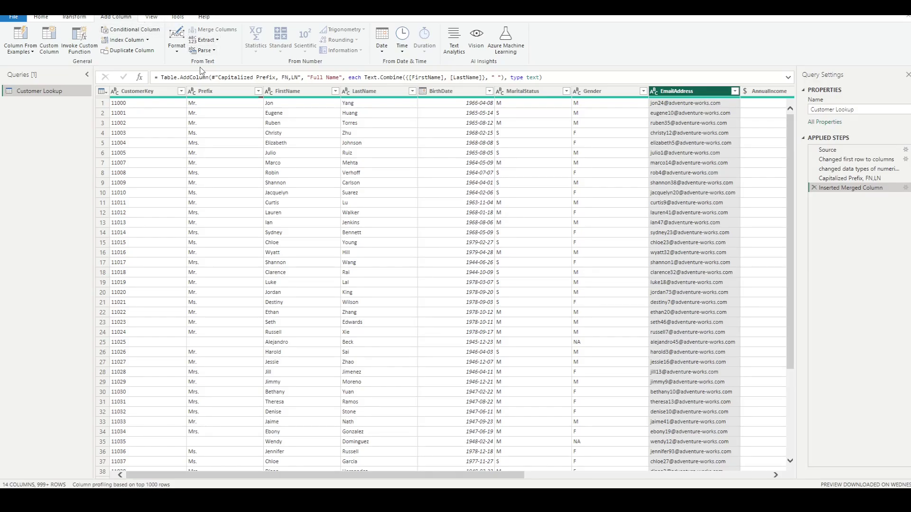
left_click(217, 41)
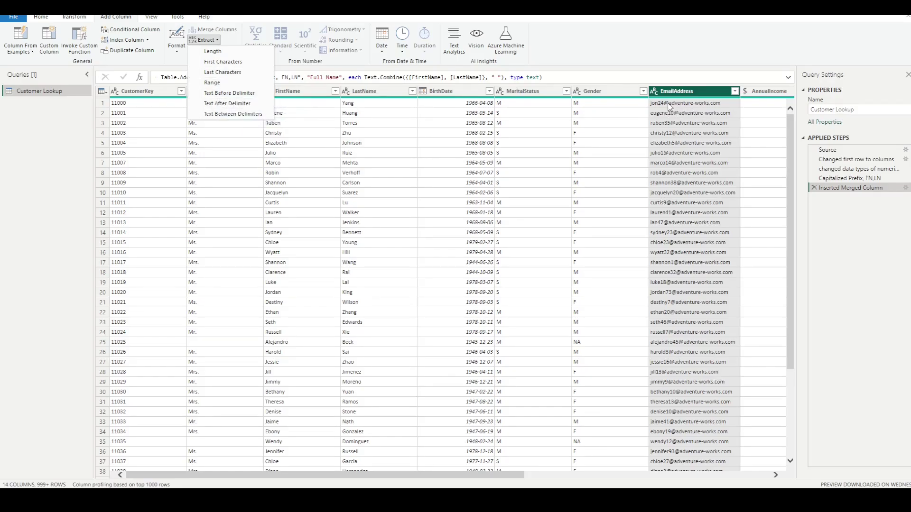
left_click(235, 93)
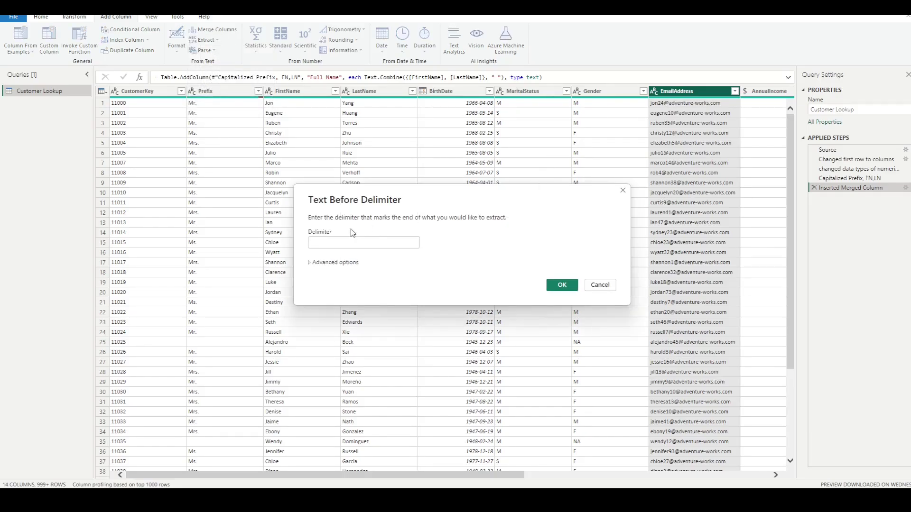
type("@")
left_click(562, 285)
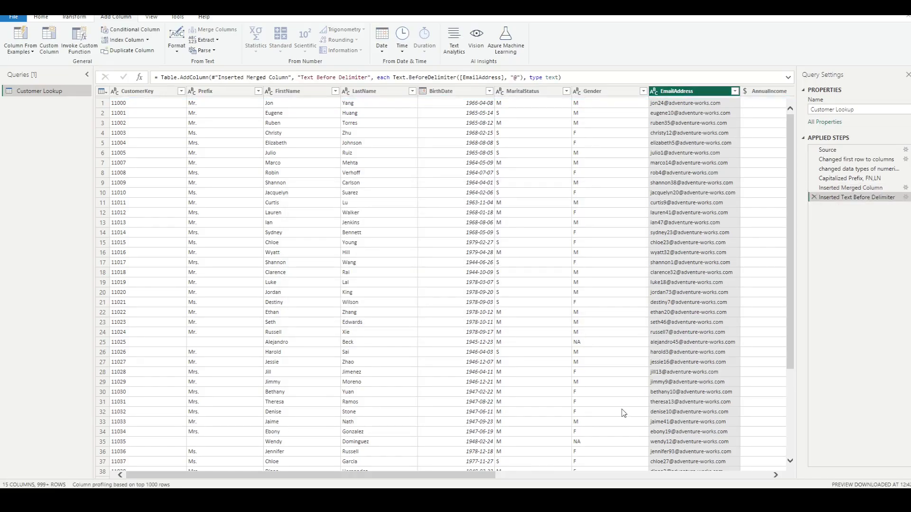
- Rename the Text Before Delimiter column to Username
left_click_drag(474, 475, 764, 474)
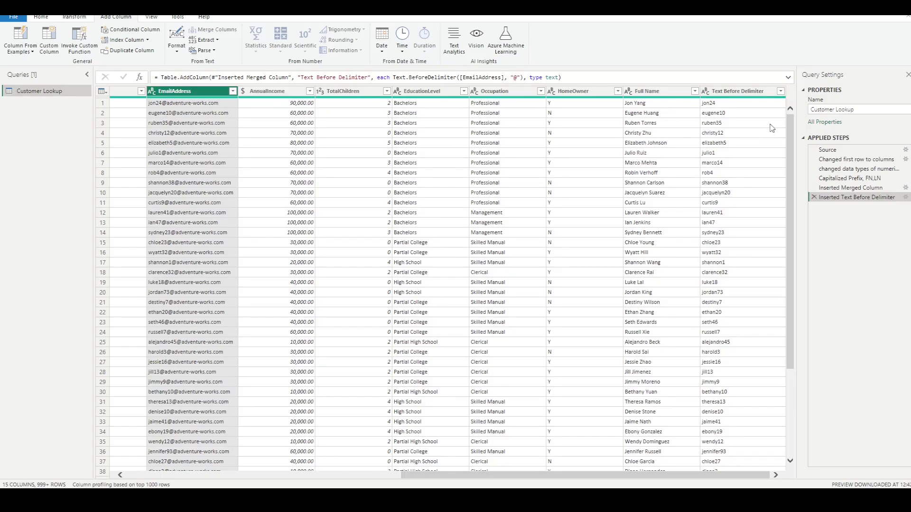
double_click(736, 91)
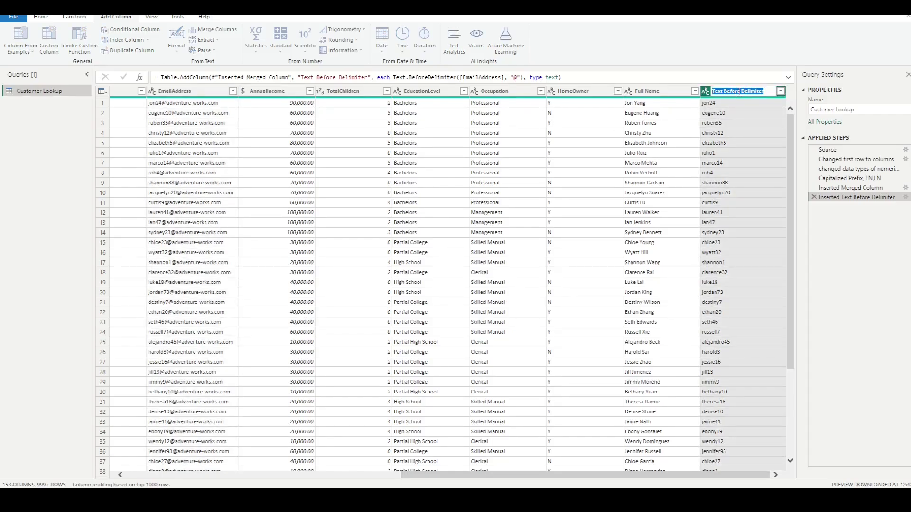
type("Username")
key("Return")
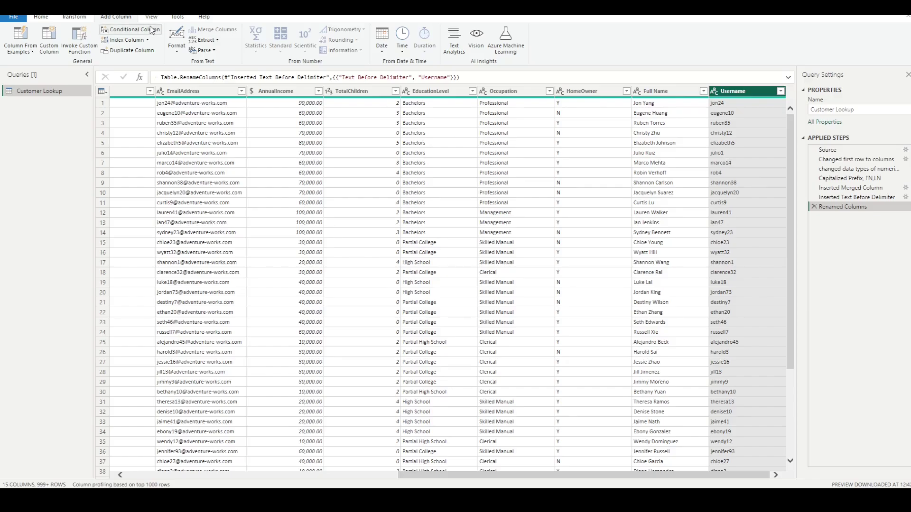
- Add a column that extracts the text after the "@" delimiter from EmailAddress
left_click(207, 40)
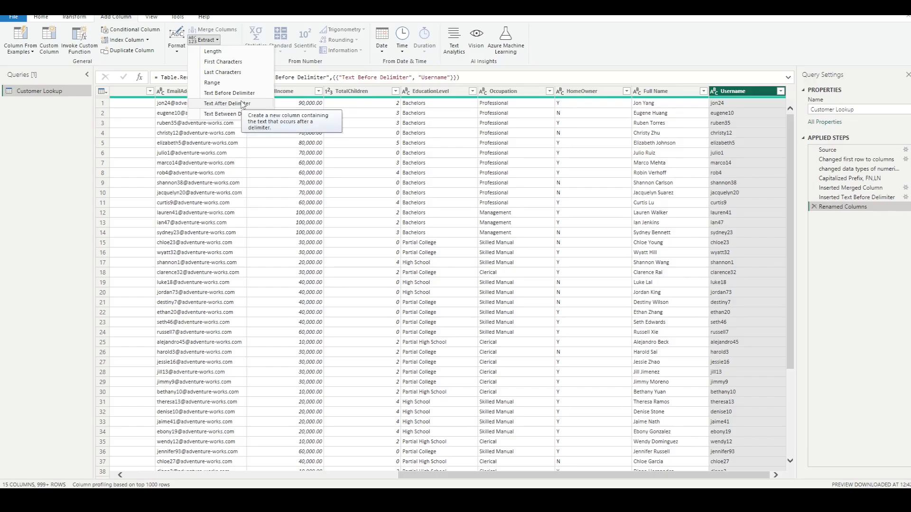
left_click(642, 53)
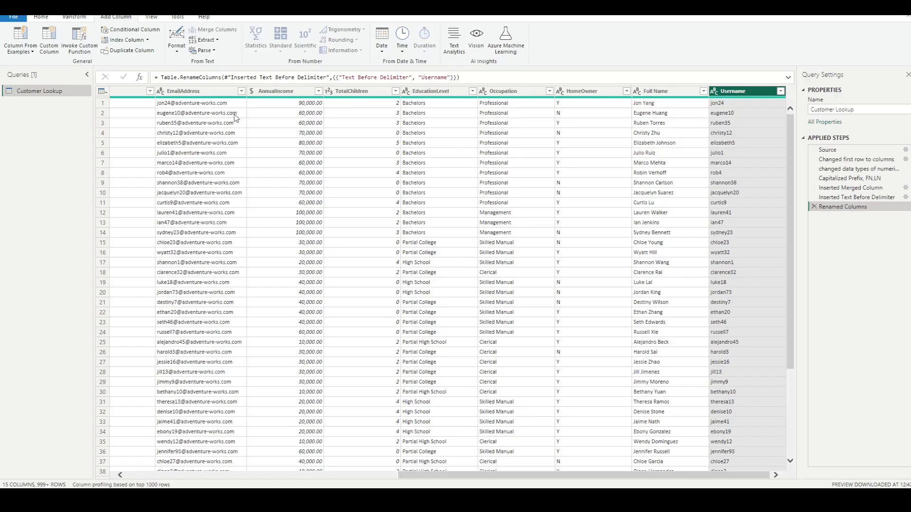
left_click(204, 92)
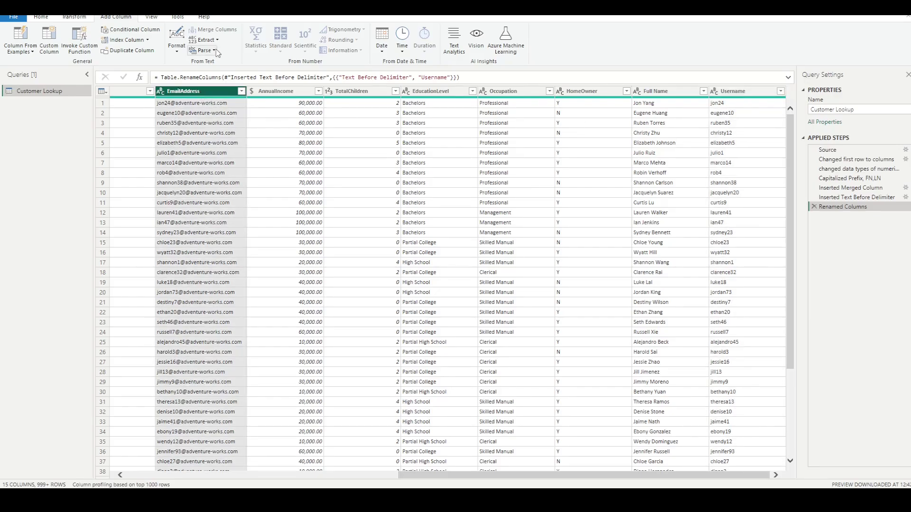
left_click(205, 40)
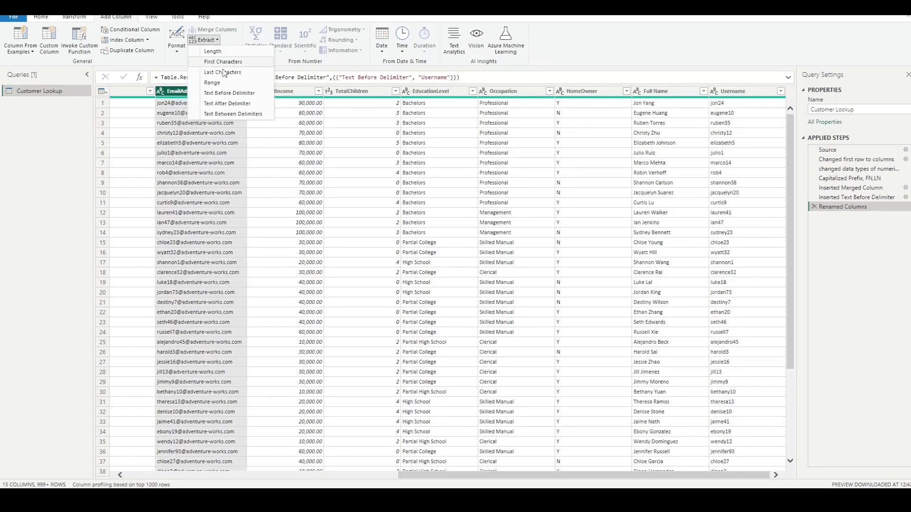
left_click(230, 103)
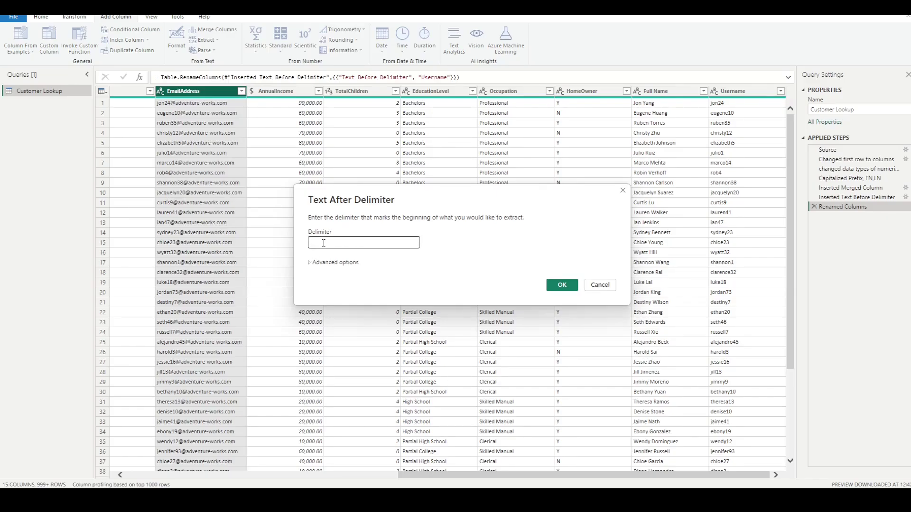
type("@")
left_click(565, 286)
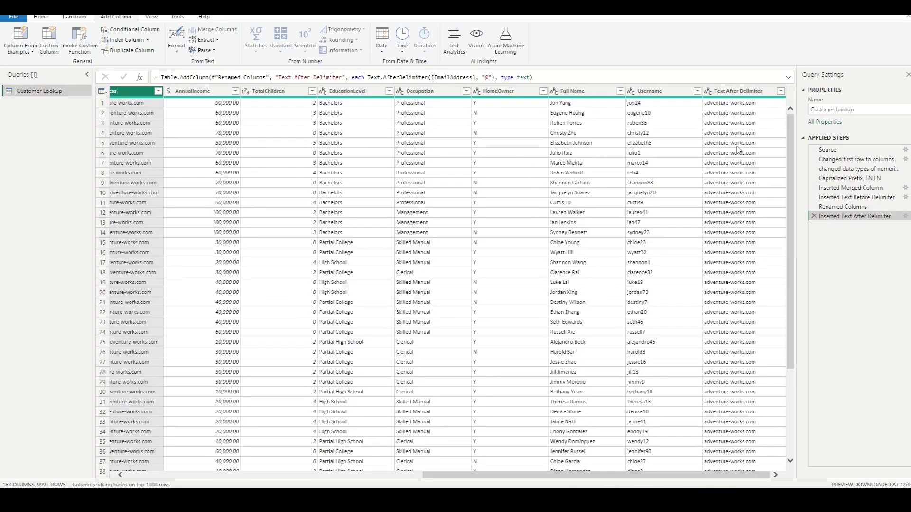
- Check the full list of distinct values in the Text After Delimiter column without filtering, and rename the column to Domain
left_click(780, 91)
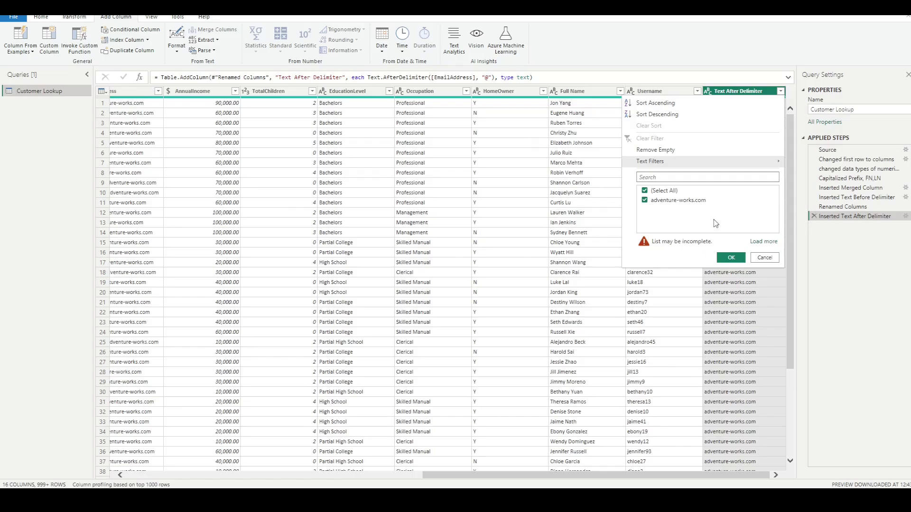
left_click(763, 241)
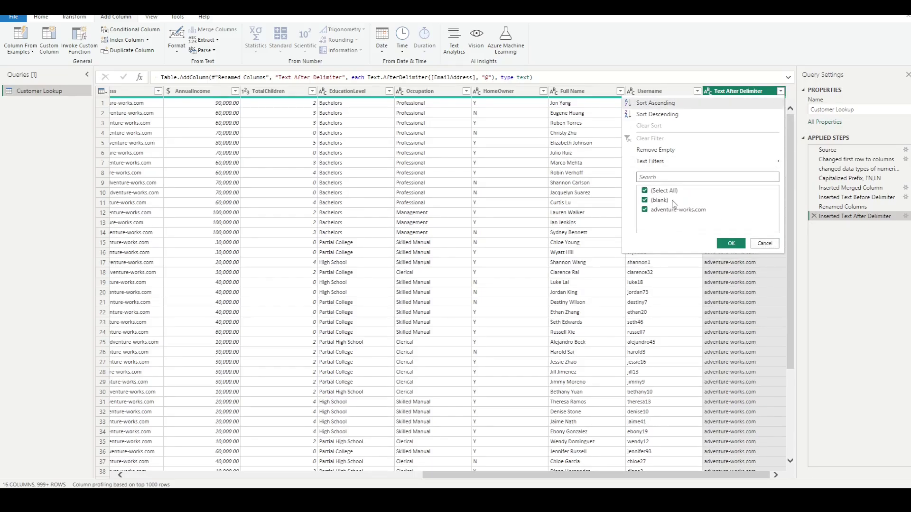
left_click(765, 243)
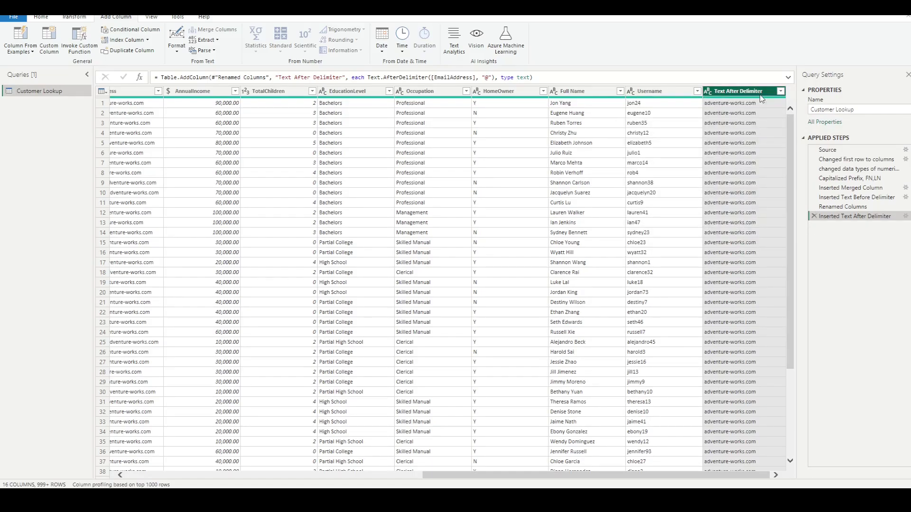
double_click(743, 95)
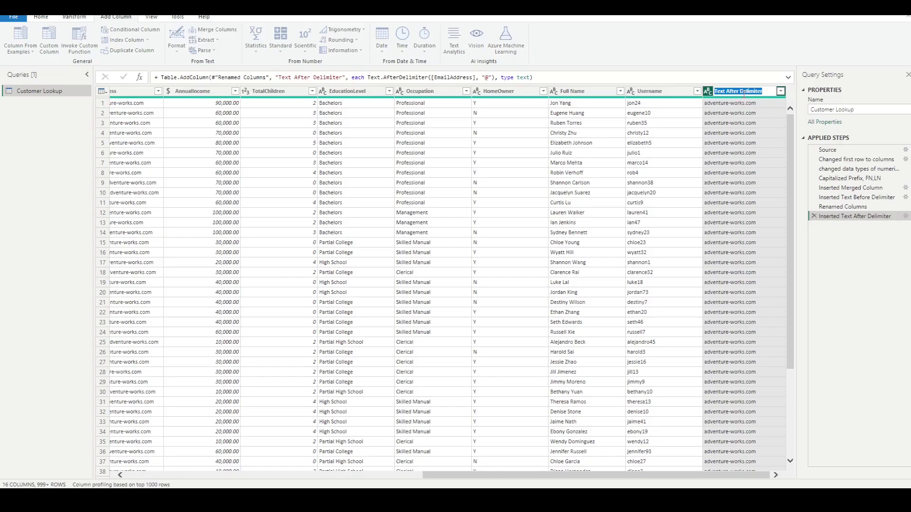
type("Domain")
key("Return")
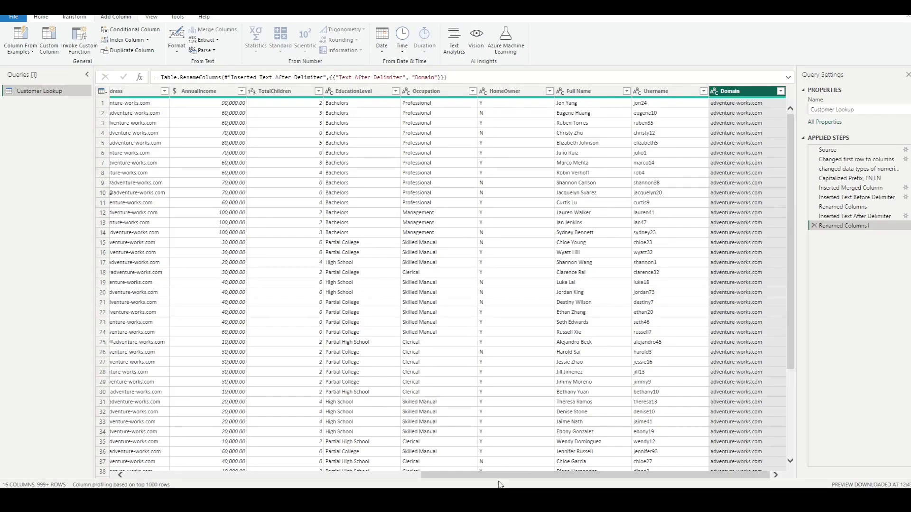
left_click_drag(551, 476, 467, 488)
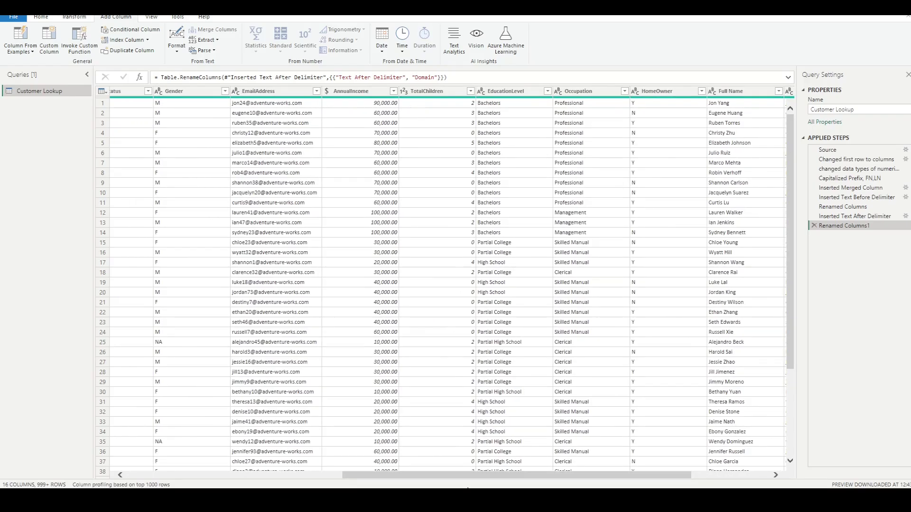
mouse_move(470, 502)
left_click_drag(543, 476, 636, 479)
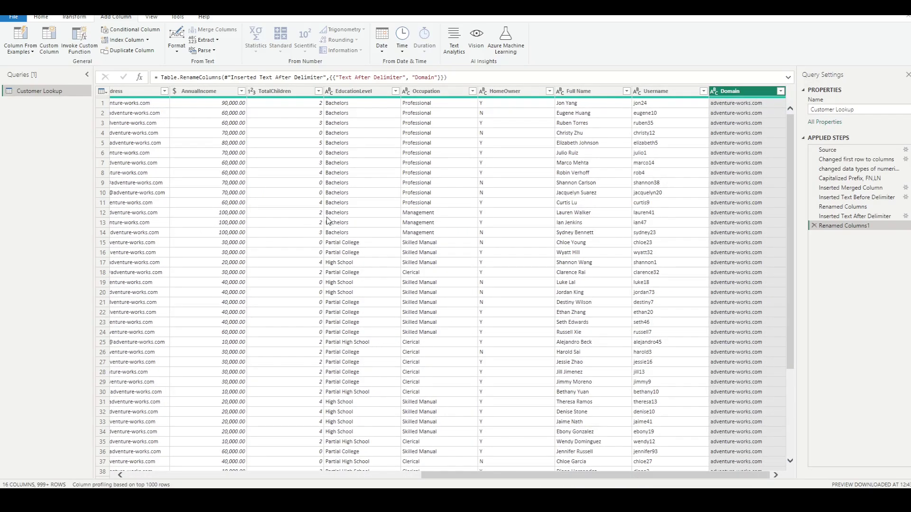
left_click(50, 44)
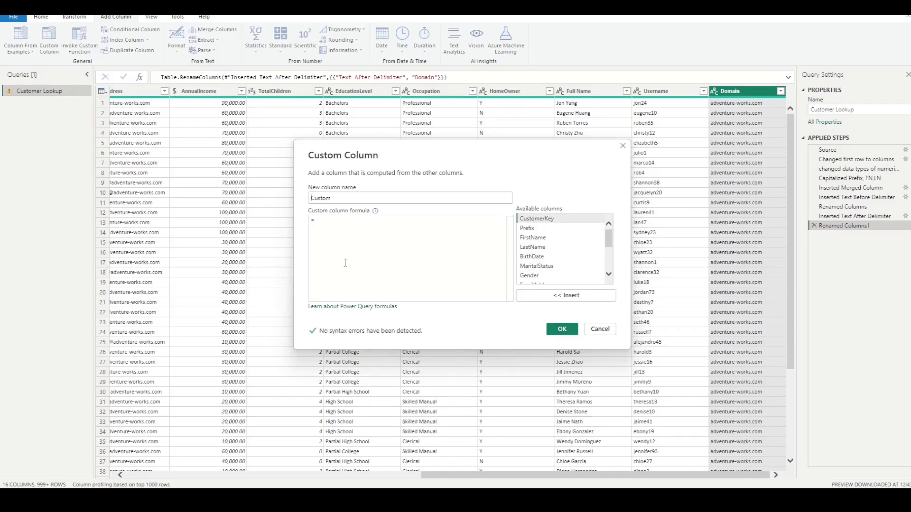
left_click_drag(337, 198, 306, 200)
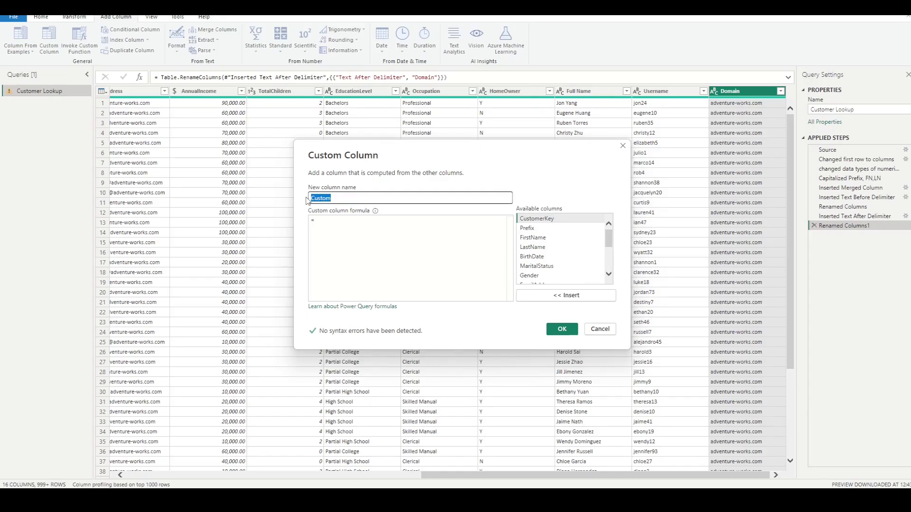
type("Priority")
left_click(343, 224)
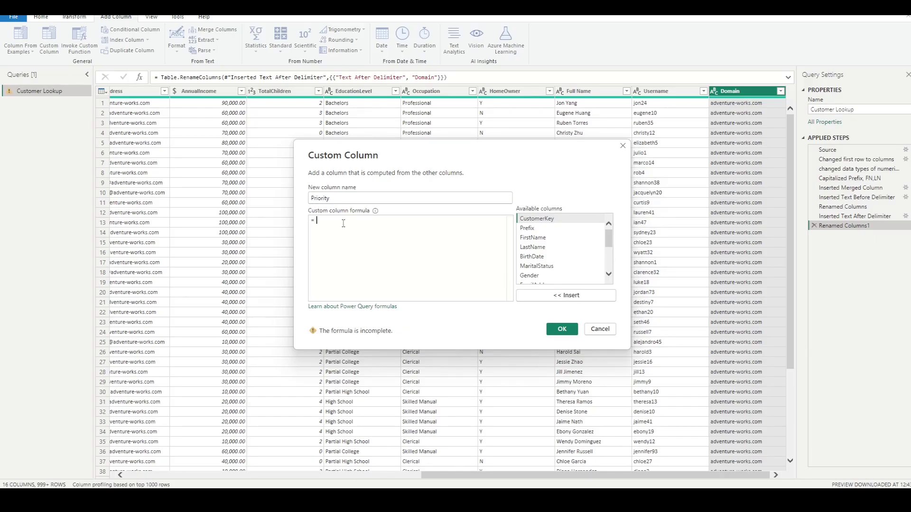
type("if")
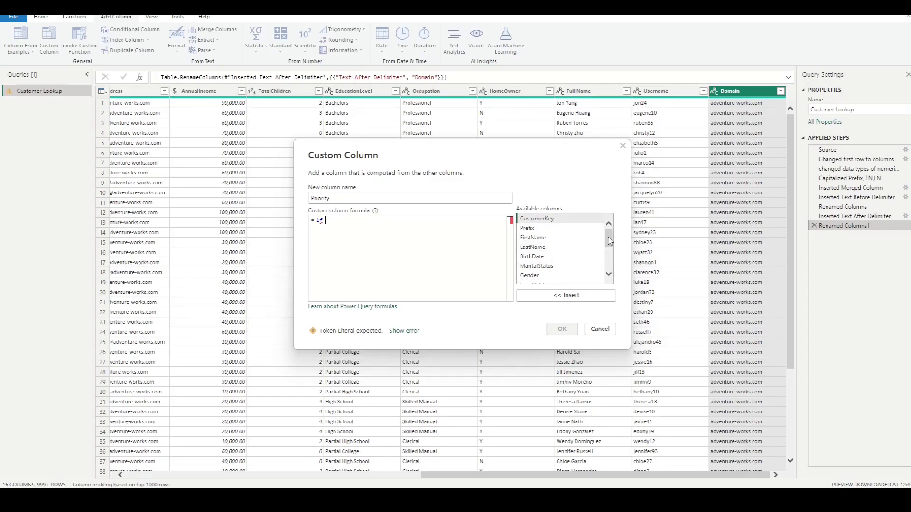
double_click(537, 267)
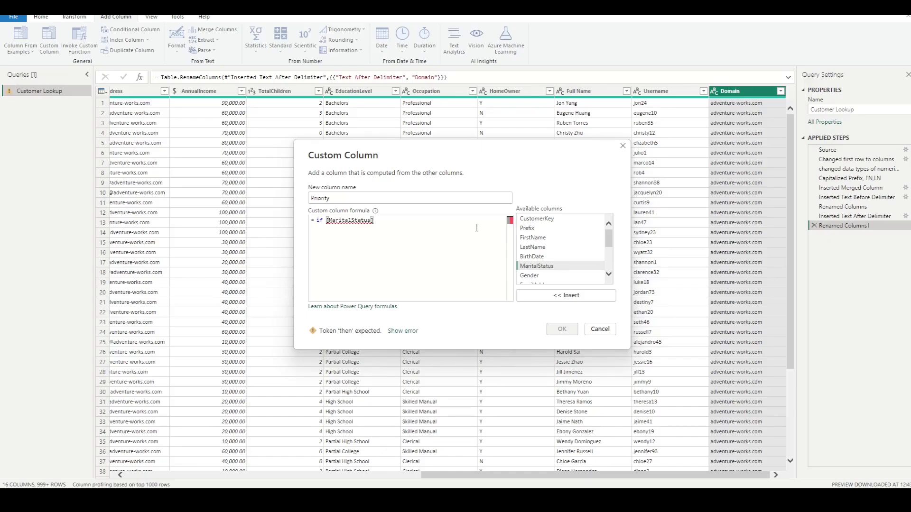
type("= ")
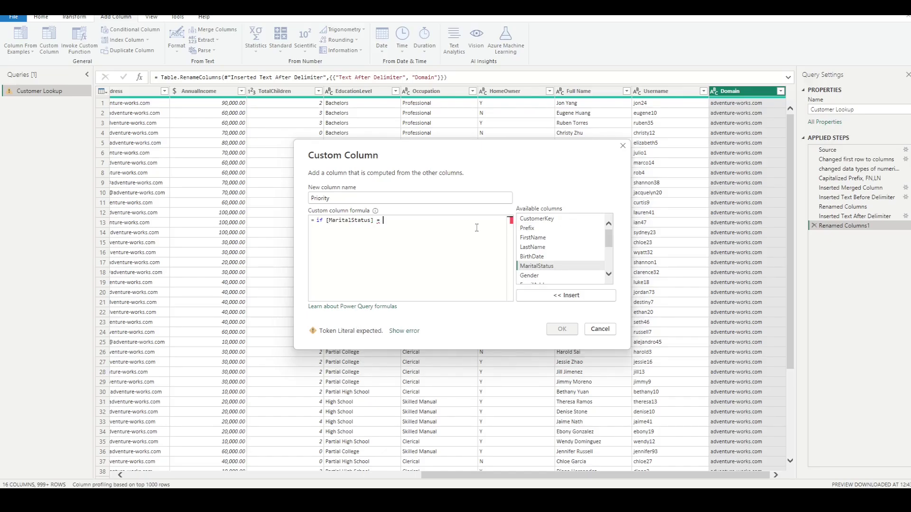
type("\"M")
left_click_drag(366, 155, 505, 151)
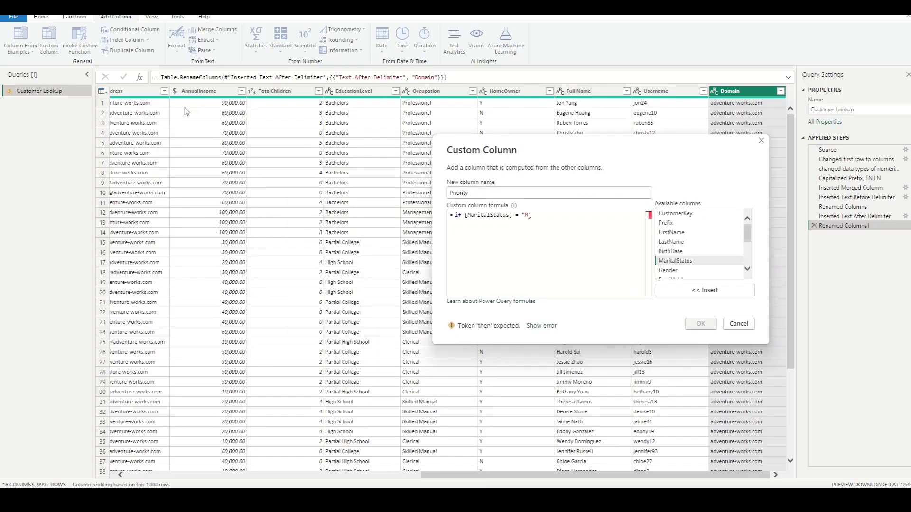
left_click(739, 324)
left_click(500, 267)
- Start a new custom column named Priority in the Customer Lookup query
left_click_drag(507, 476, 363, 449)
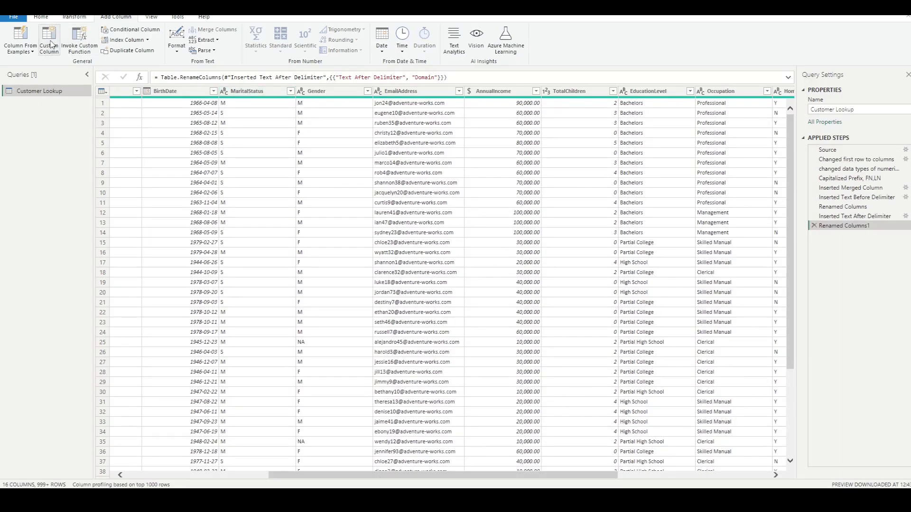
left_click(50, 43)
left_click_drag(346, 198, 304, 205)
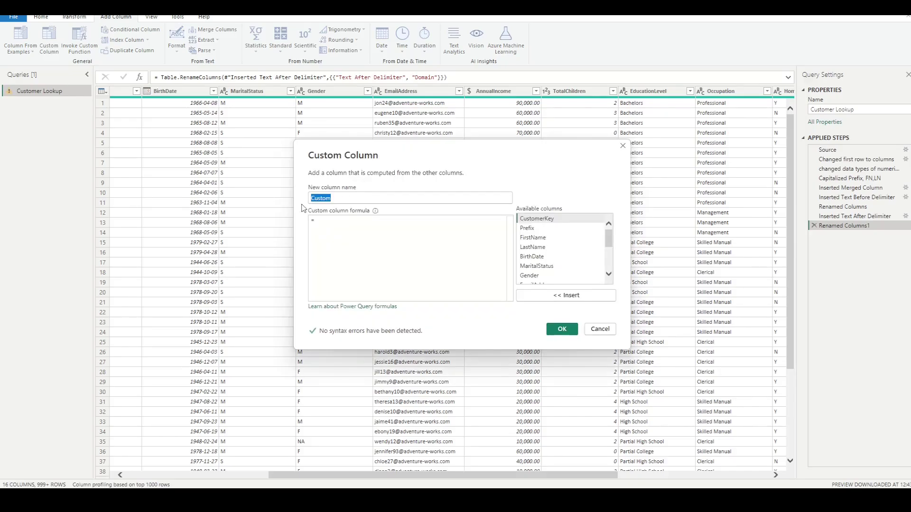
type("Pho")
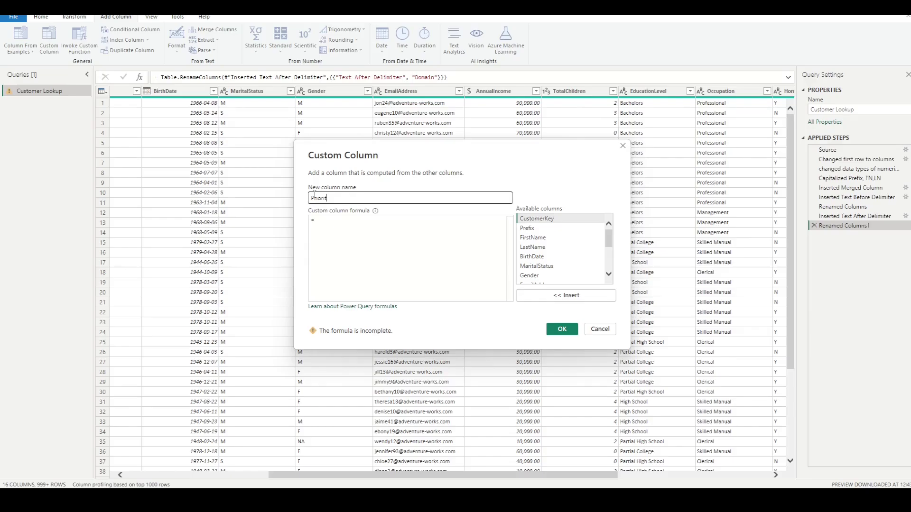
- Enter the custom column condition if [MaritalStatus] = "M" and [AnnualIncome] > 90000 then
left_click(338, 230)
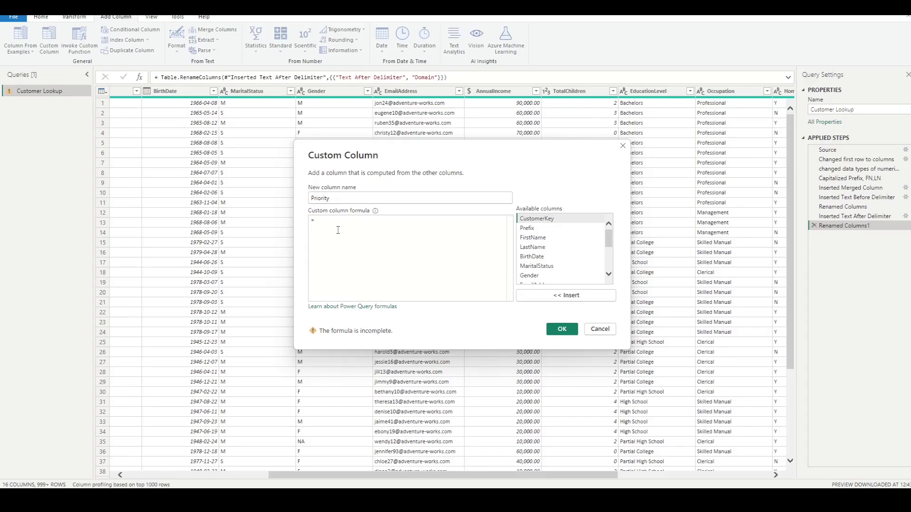
type("if")
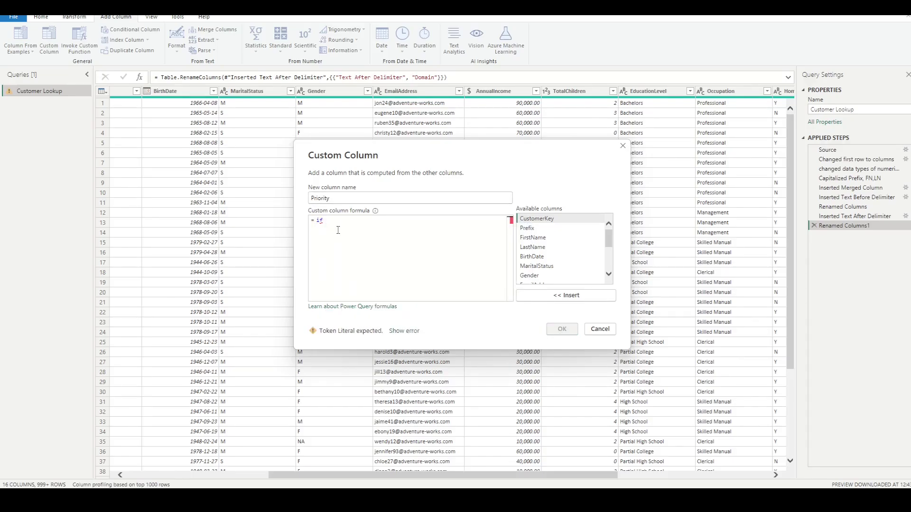
left_click(534, 268)
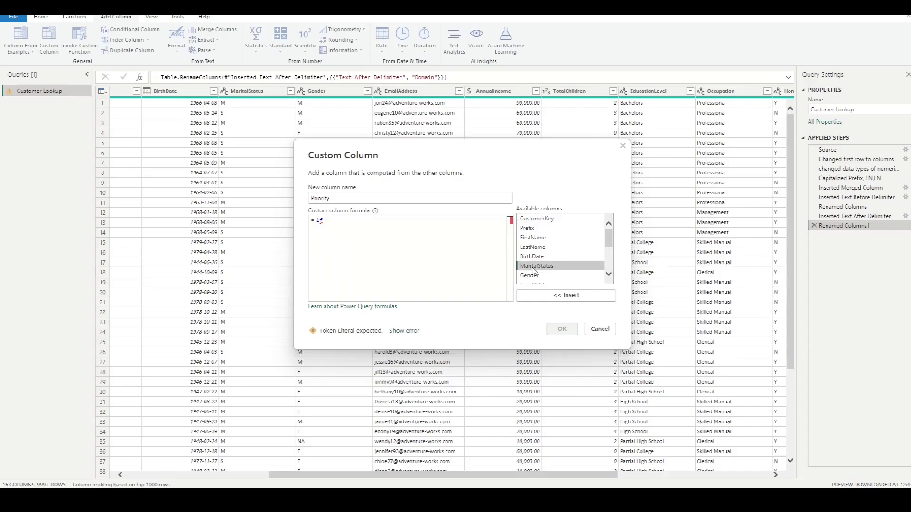
double_click(534, 268)
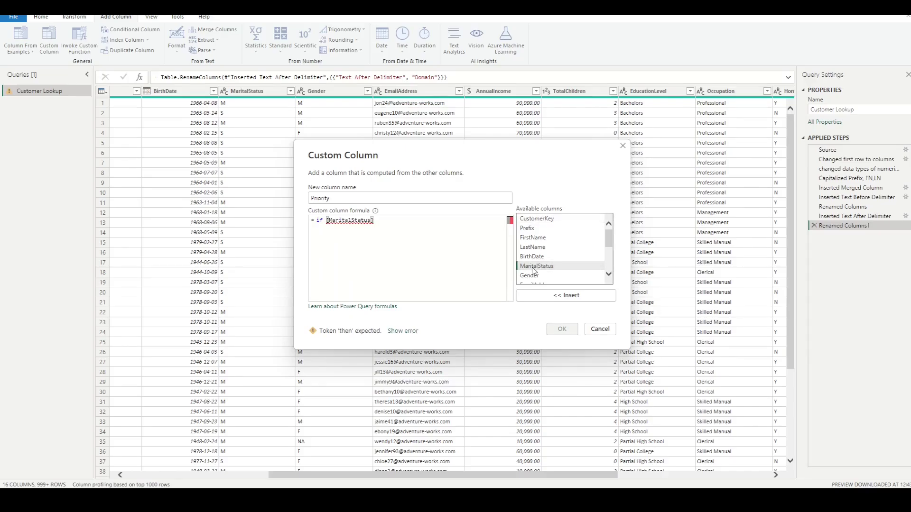
type("= ")
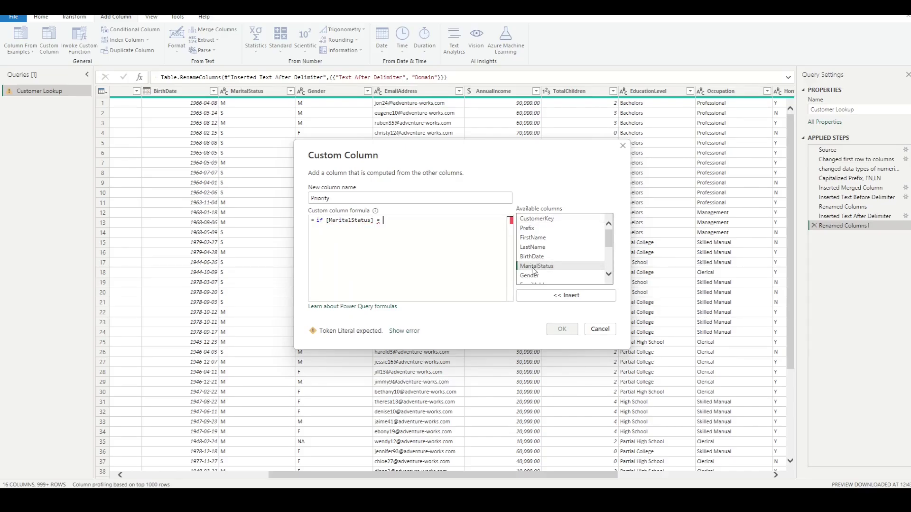
type("\"M\" and")
scroll(541, 273, "down", 2)
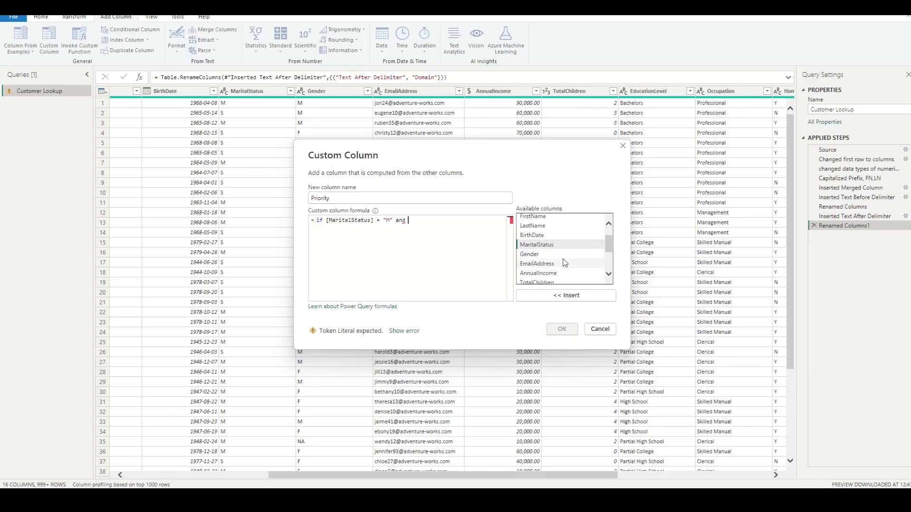
double_click(549, 274)
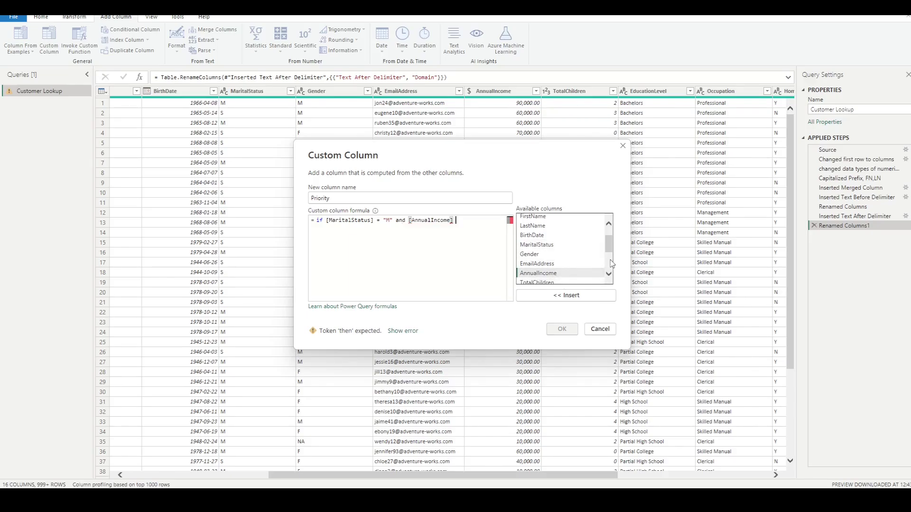
type("> 90000 then")
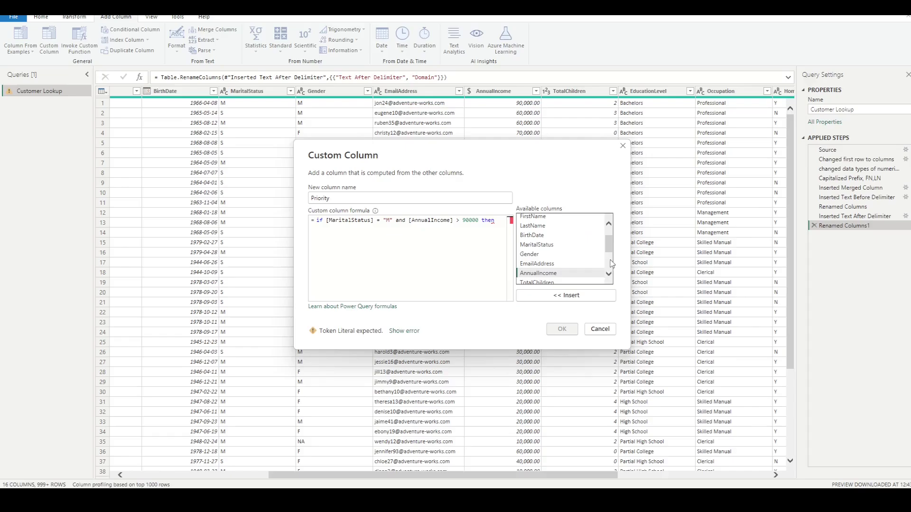
- Complete the formula with "Priority" else "Standard" and add the custom column to the query
key("Return")
type("\"Pr")
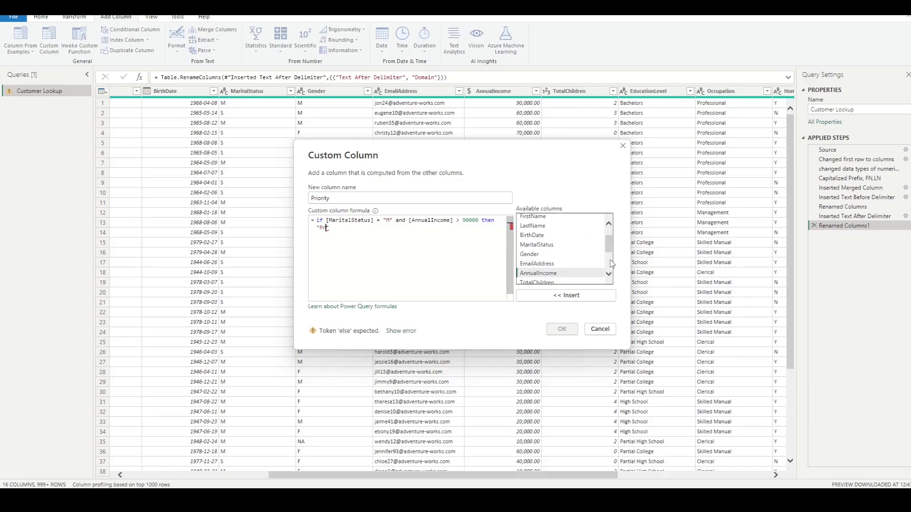
type("iority\"")
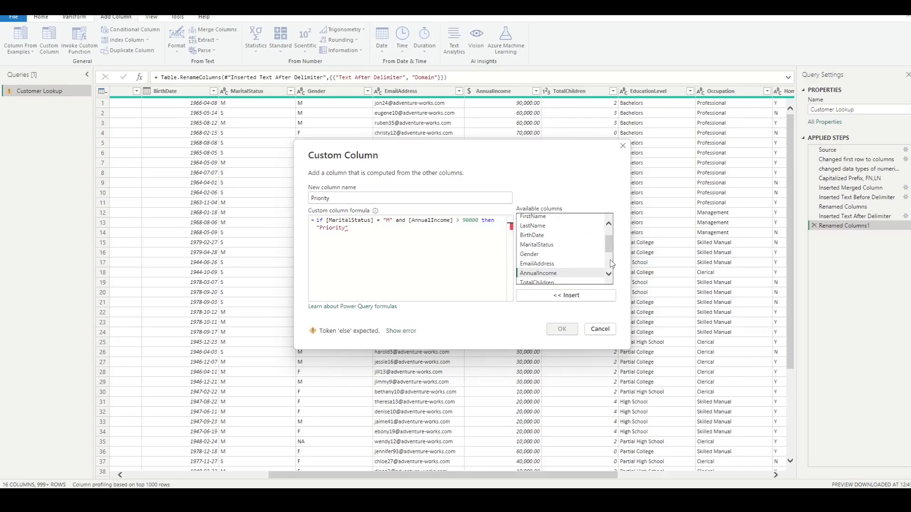
type(" else \"Standard")
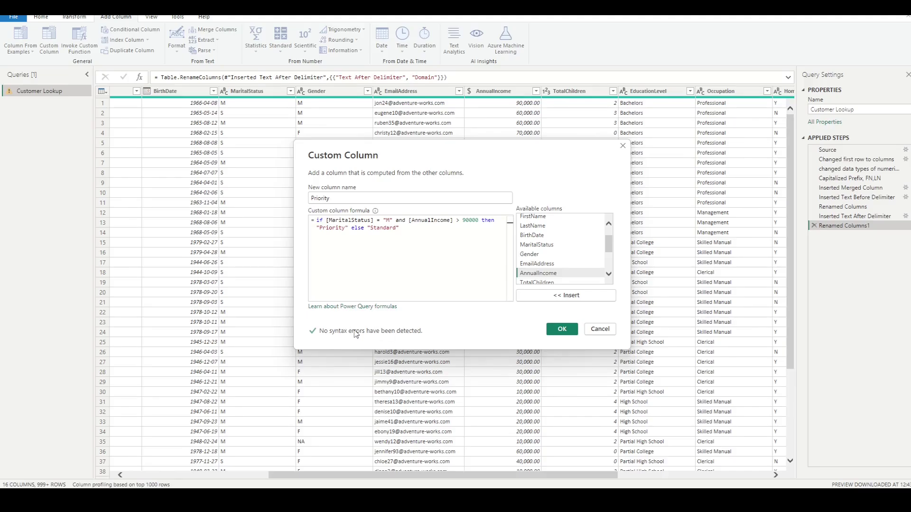
left_click(562, 331)
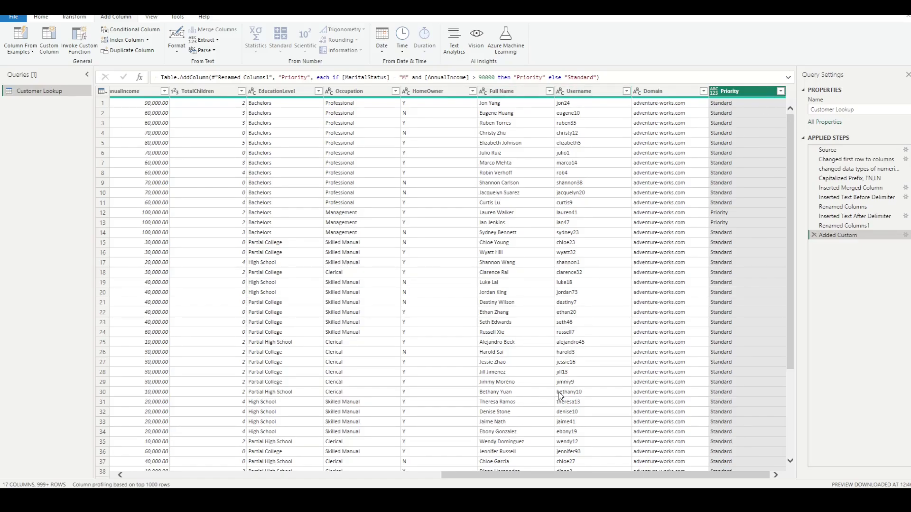
- Filter the MaritalStatus column to keep only the value M
left_click_drag(487, 475, 252, 477)
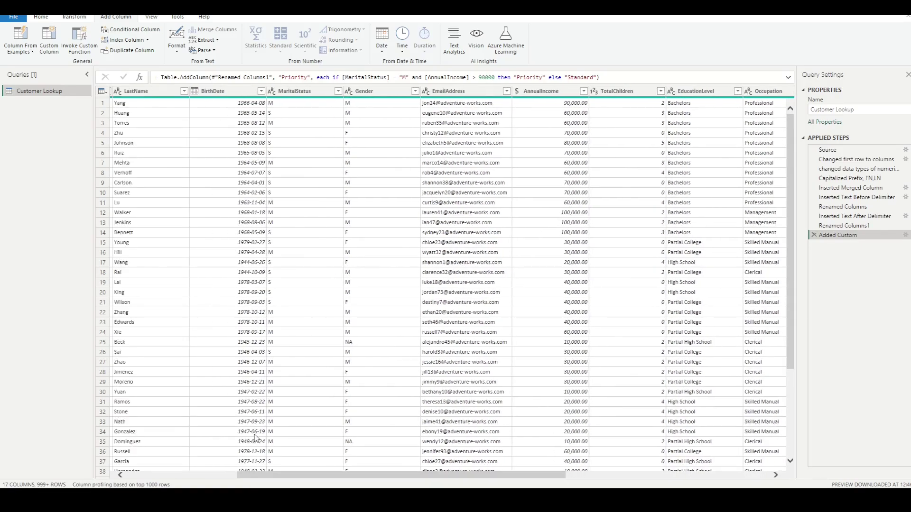
left_click(339, 91)
left_click(219, 191)
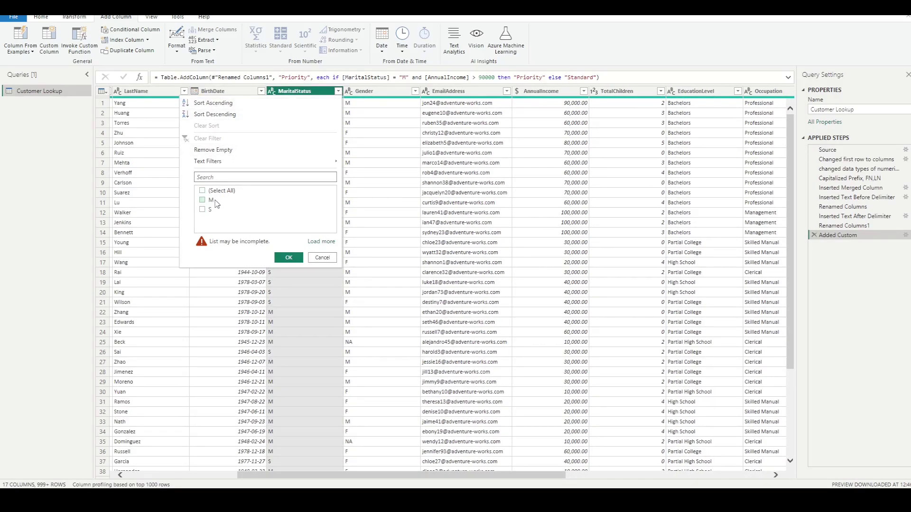
left_click(212, 201)
left_click(289, 257)
- Filter the AnnualIncome column to keep only 10000, 20000, 30000 and 40000
scroll(494, 474, "right", 5)
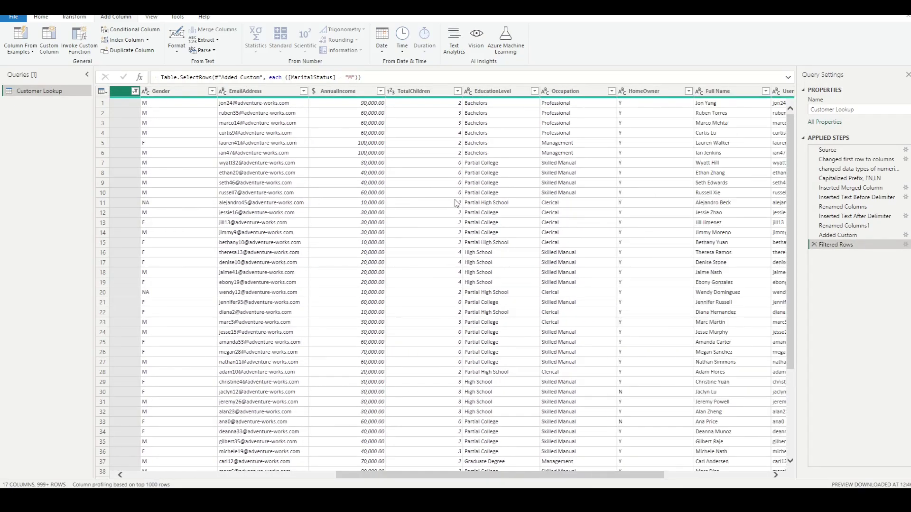
left_click(381, 91)
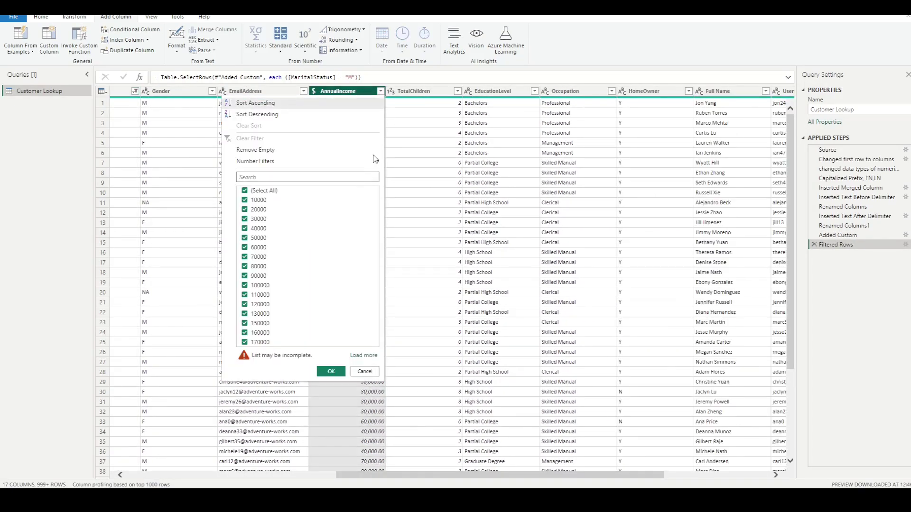
left_click(260, 191)
left_click(248, 201)
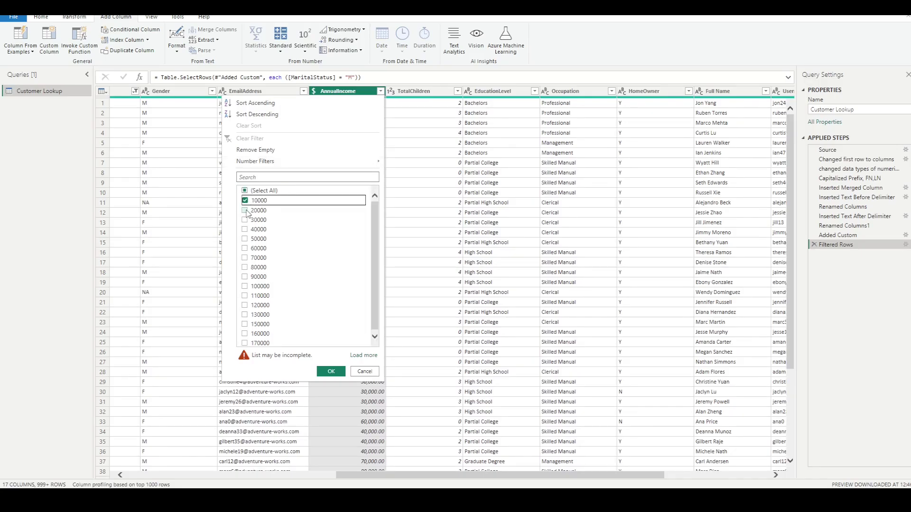
left_click(247, 211)
left_click(245, 220)
left_click(245, 230)
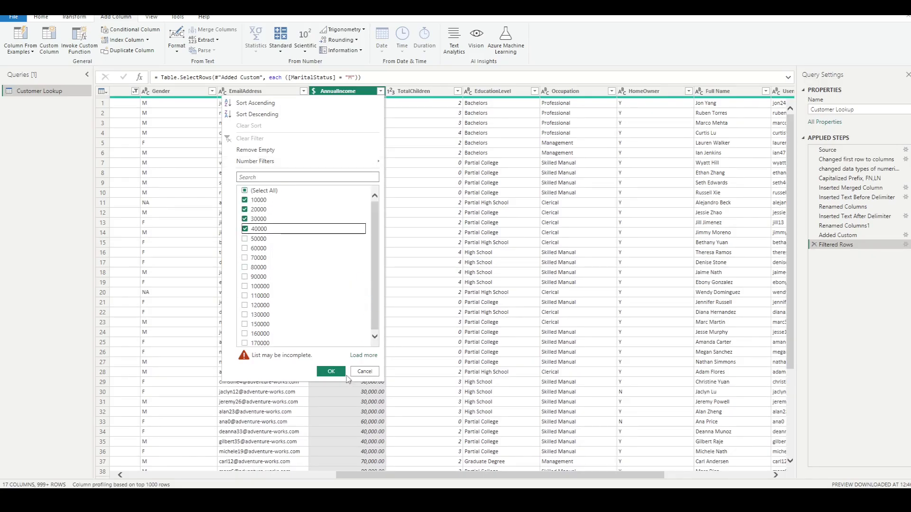
left_click(331, 372)
- Check the distinct Priority values for the low-income rows without applying a filter to that column
left_click_drag(619, 474, 724, 474)
left_click(781, 91)
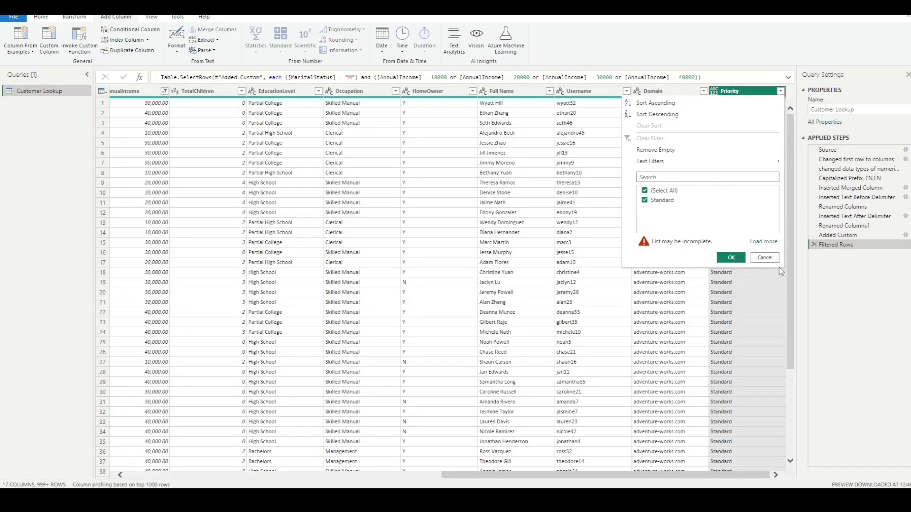
left_click(764, 258)
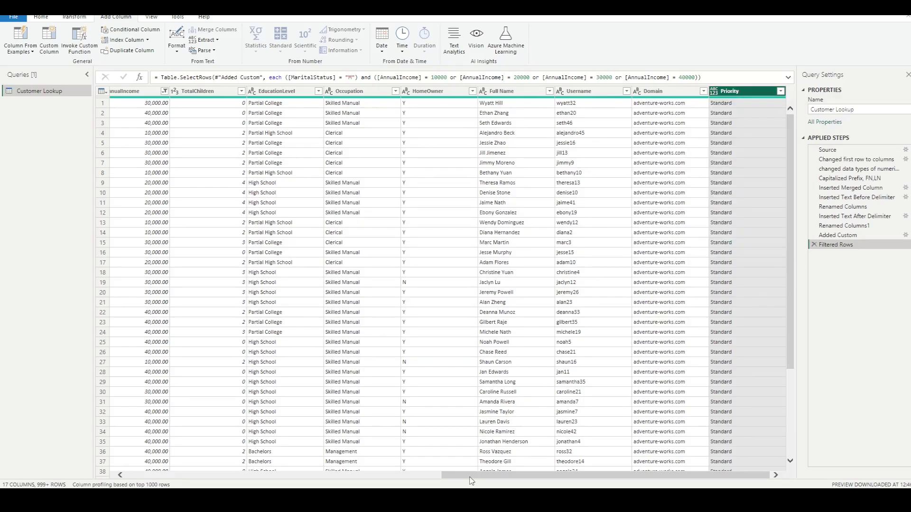
- Change the AnnualIncome filter to exclude every value from 10000 through 90000 and keep all values from 100000 upward
left_click_drag(474, 475, 396, 472)
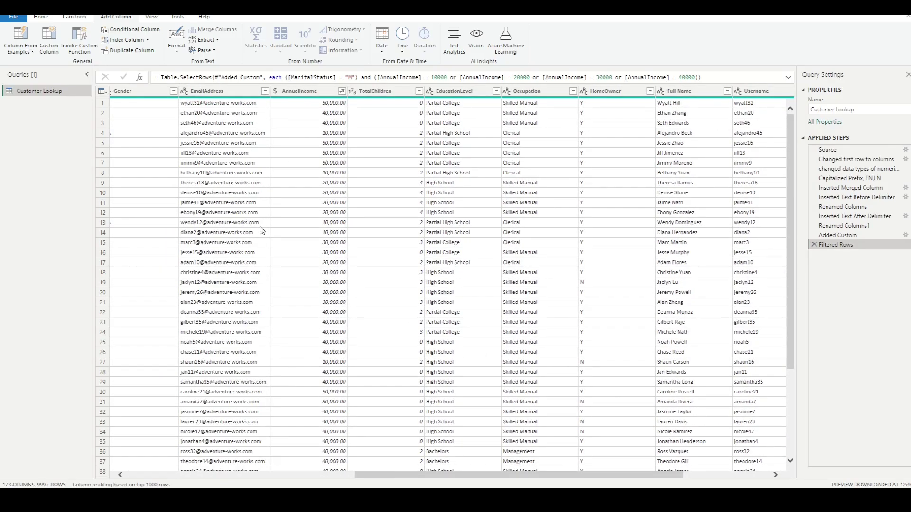
left_click(342, 91)
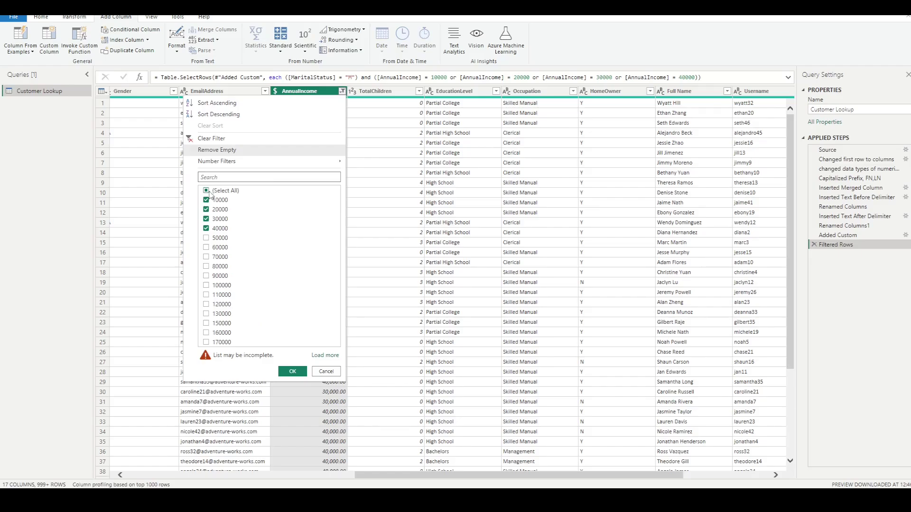
left_click(205, 190)
left_click(206, 190)
left_click(206, 190)
left_click(206, 201)
left_click(206, 210)
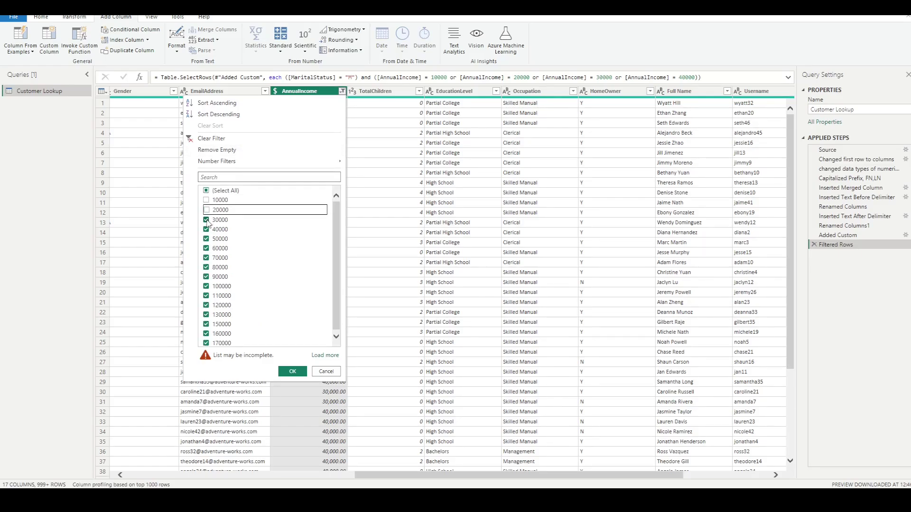
left_click(206, 220)
left_click(206, 229)
left_click(205, 239)
left_click(206, 247)
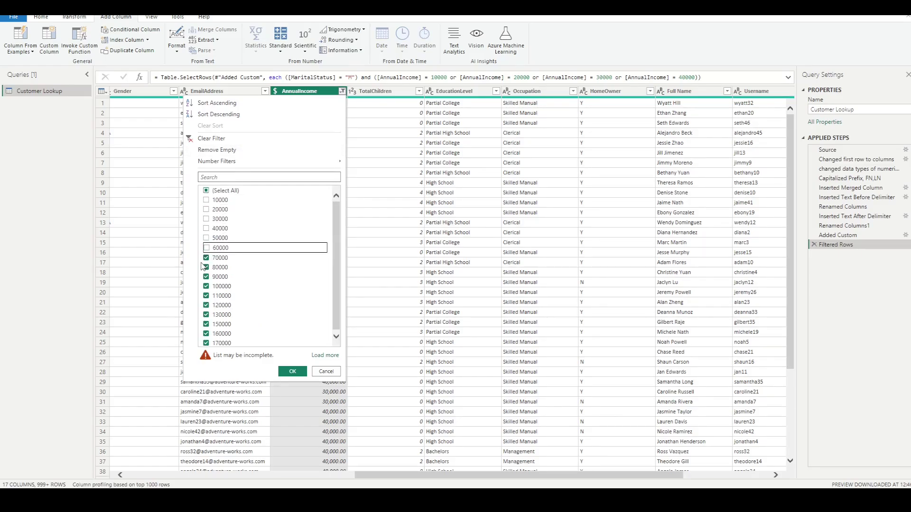
left_click(205, 256)
left_click(206, 266)
left_click(206, 277)
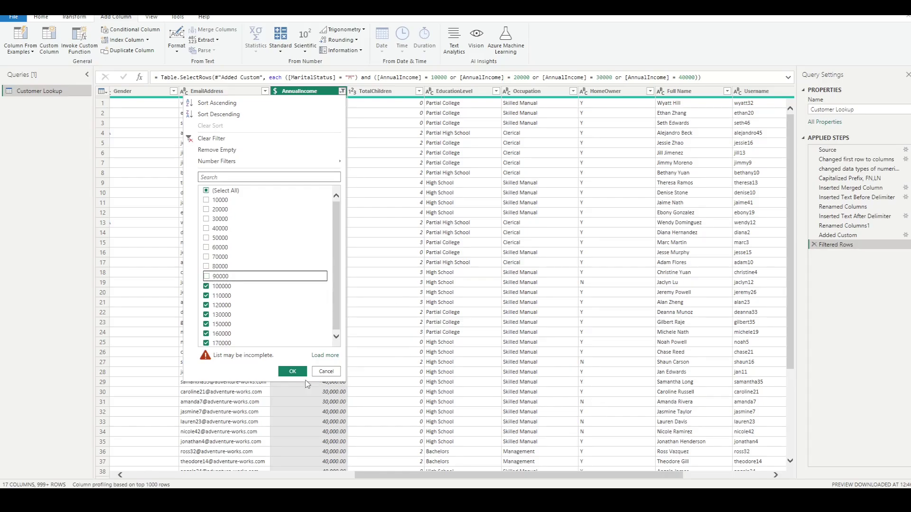
left_click(292, 372)
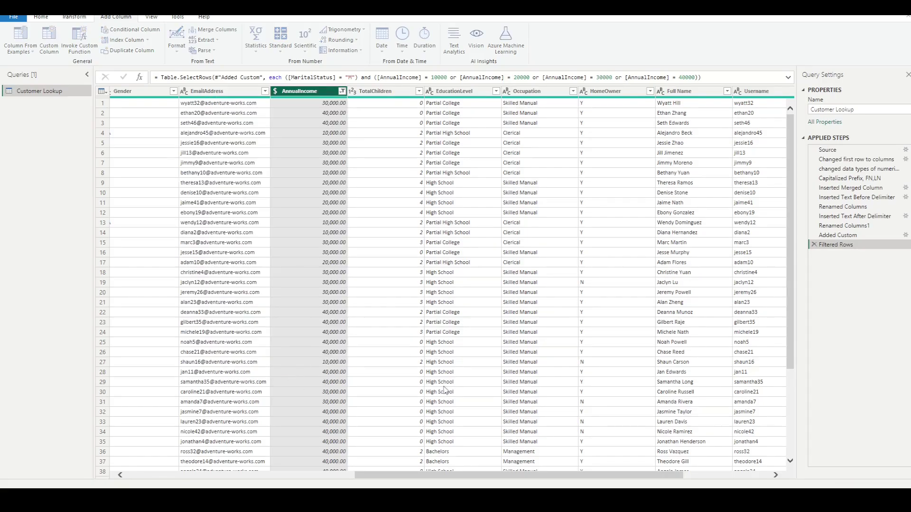
- Check the distinct Priority values for the high-income rows, and compare them with the AnnualIncome and MaritalStatus columns
left_click_drag(612, 476, 699, 475)
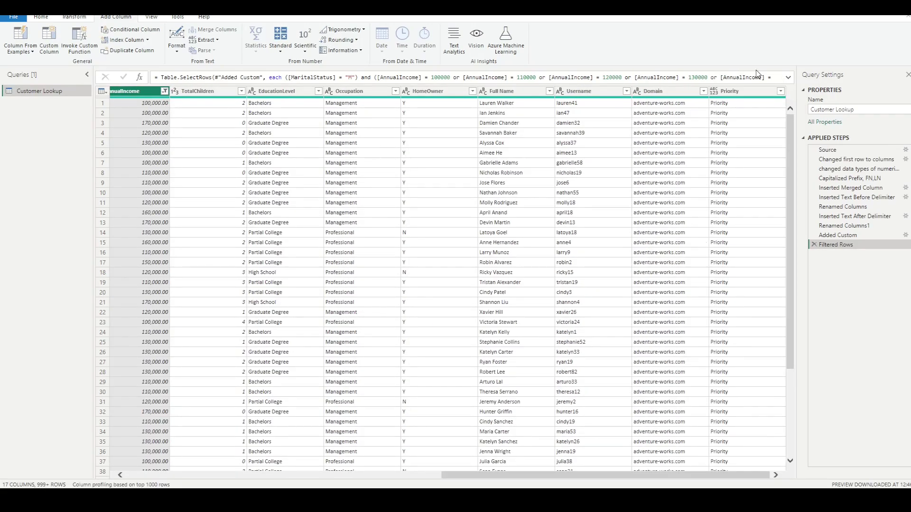
left_click(780, 92)
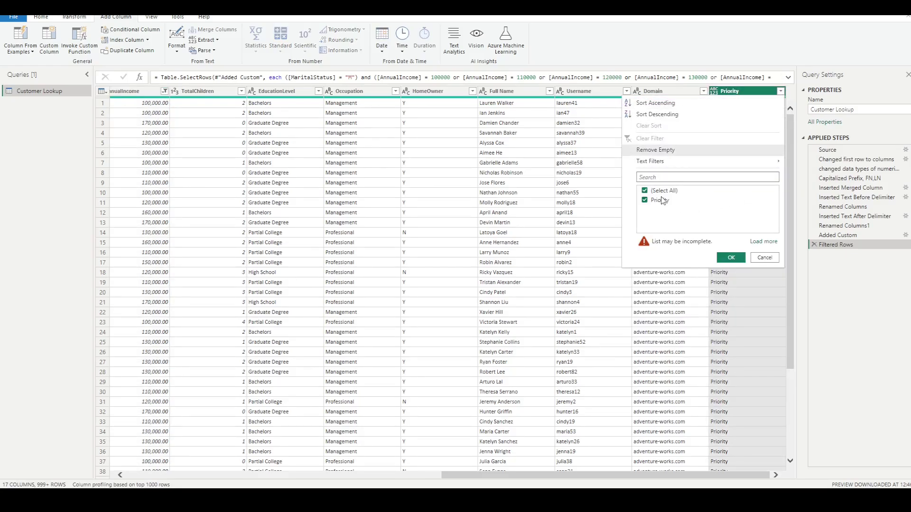
left_click(765, 258)
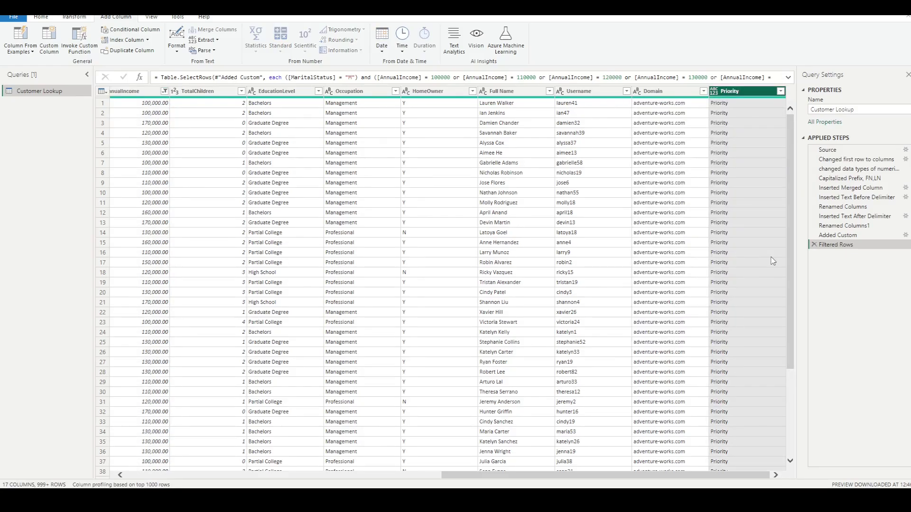
left_click_drag(609, 478, 513, 481)
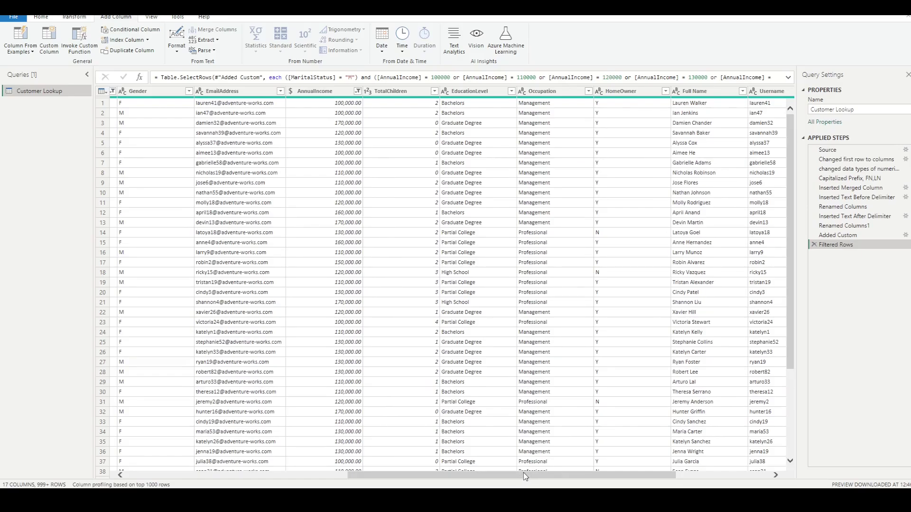
left_click_drag(522, 476, 441, 487)
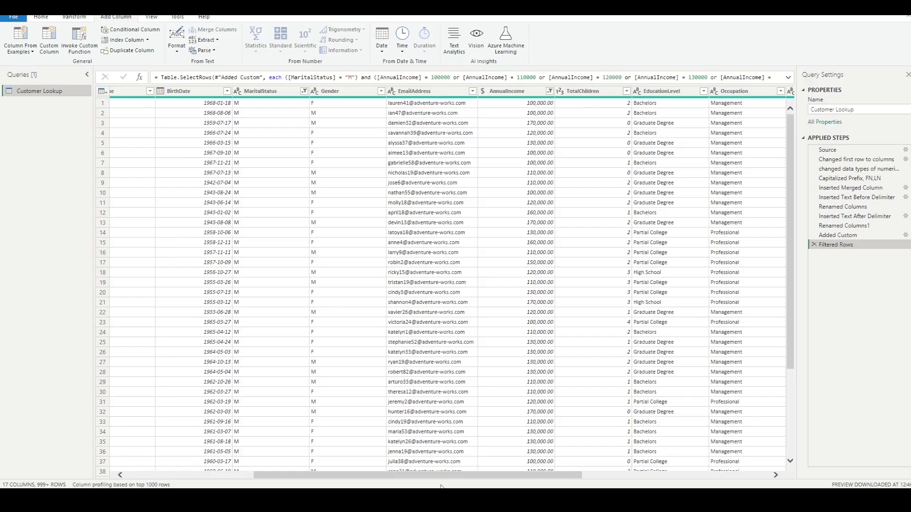
left_click(219, 42)
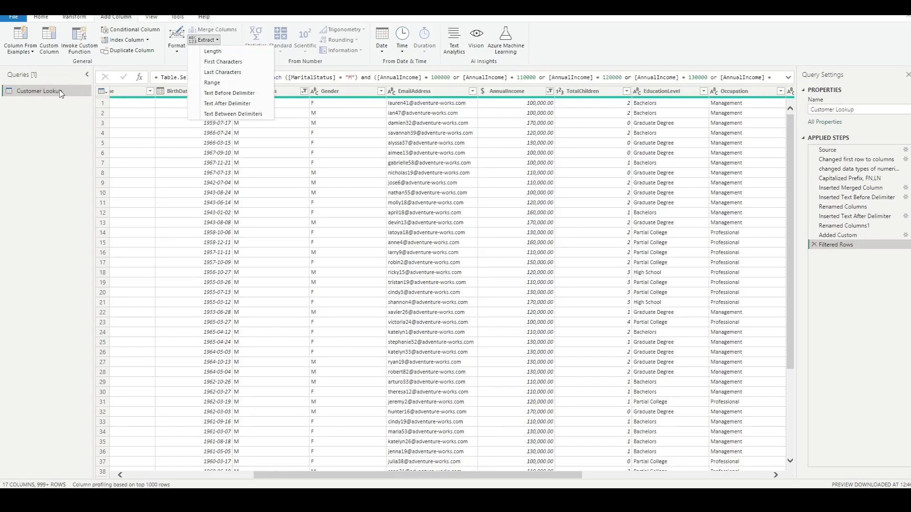
left_click(65, 168)
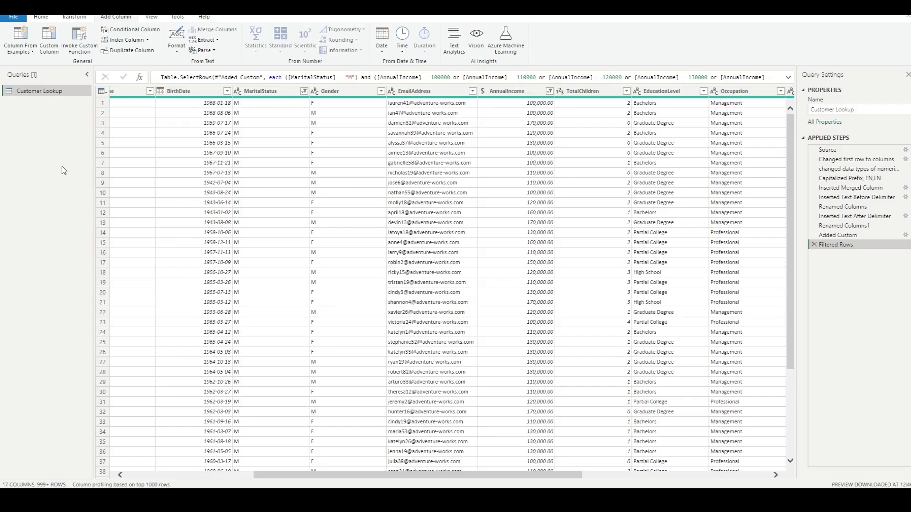